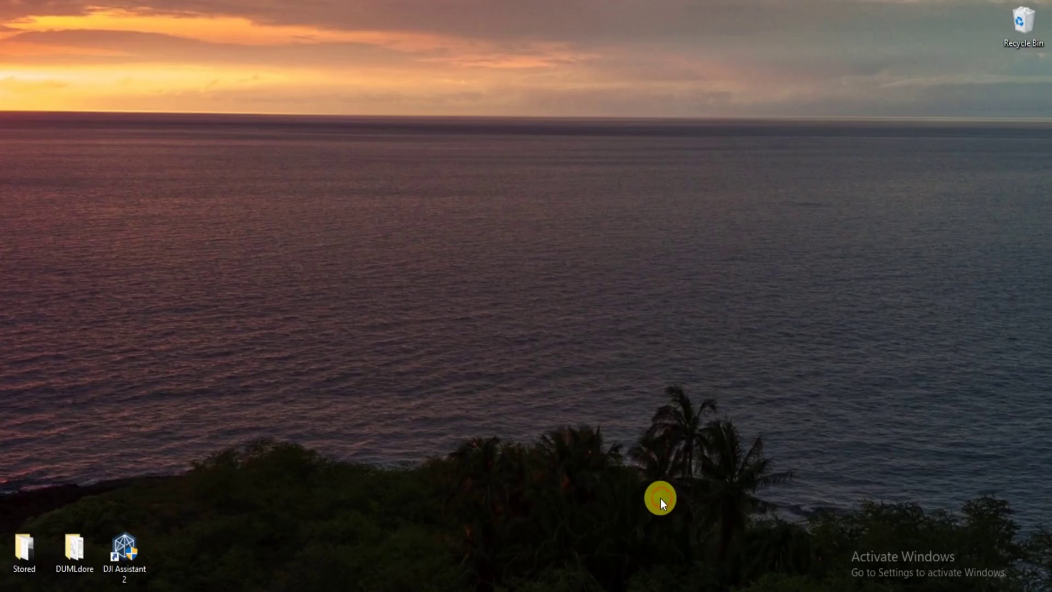
Step: Launch DJI Assistant 2, dismiss developer tools, and open the Mavic Pro showing firmware V01.03.0700
double_click(127, 548)
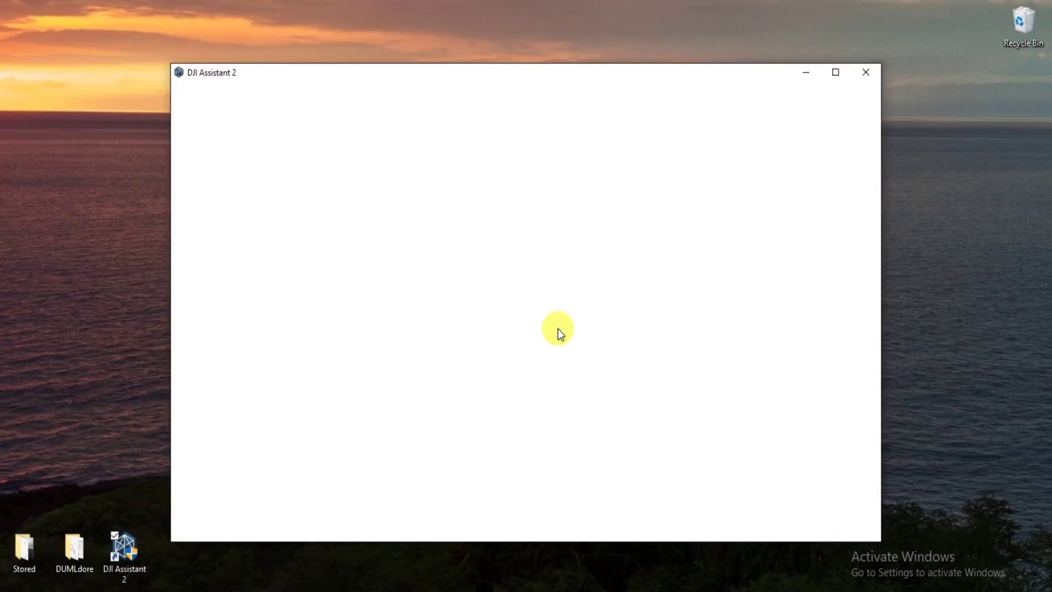
left_click(870, 92)
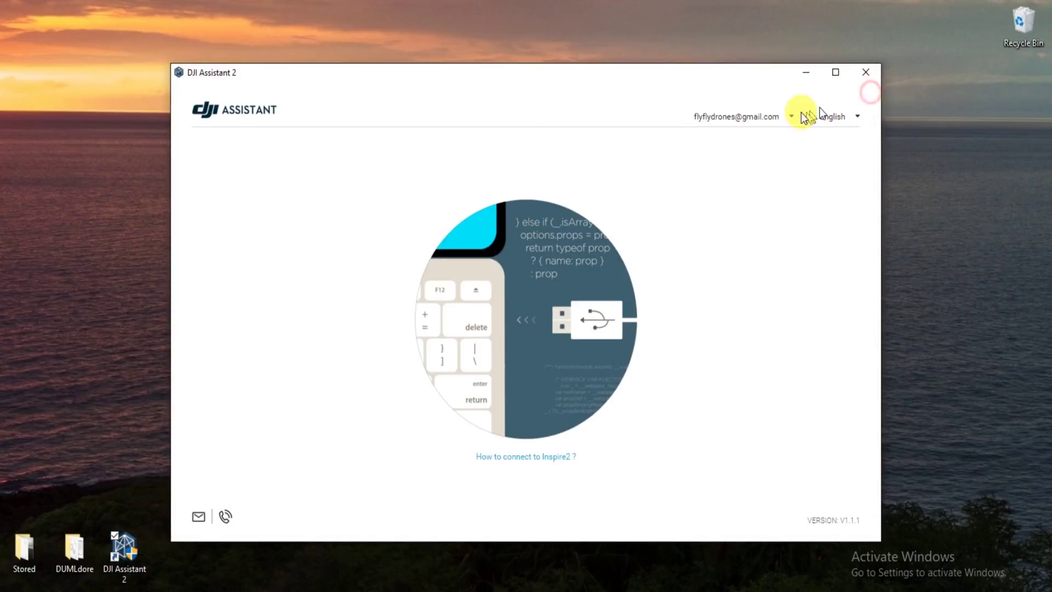
left_click(305, 251)
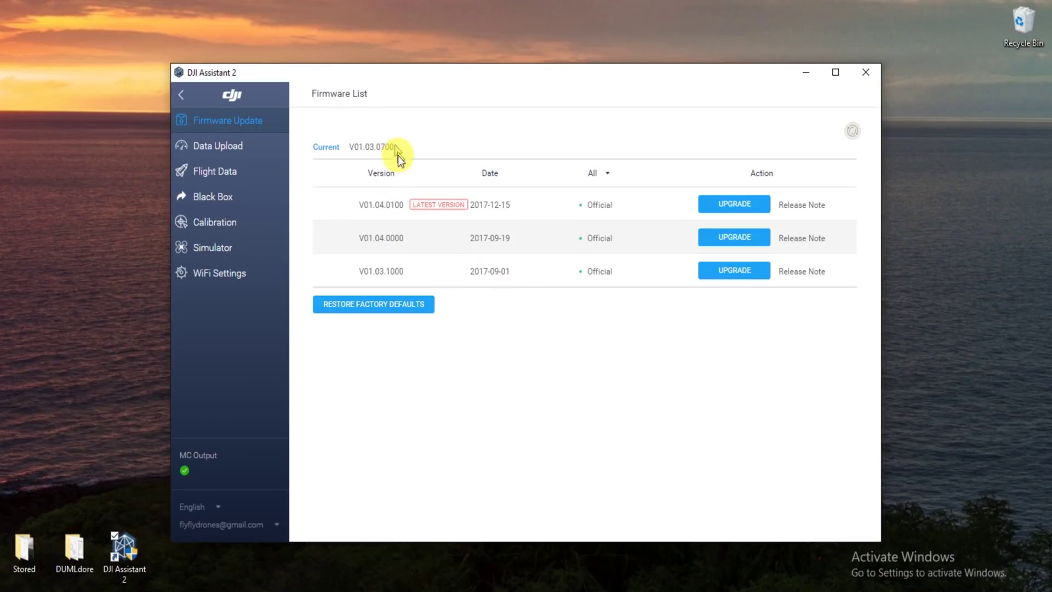
Step: Flash the Mavic Pro to firmware V01.04.0100, then go back to the firmware list
left_click(734, 205)
left_click(721, 351)
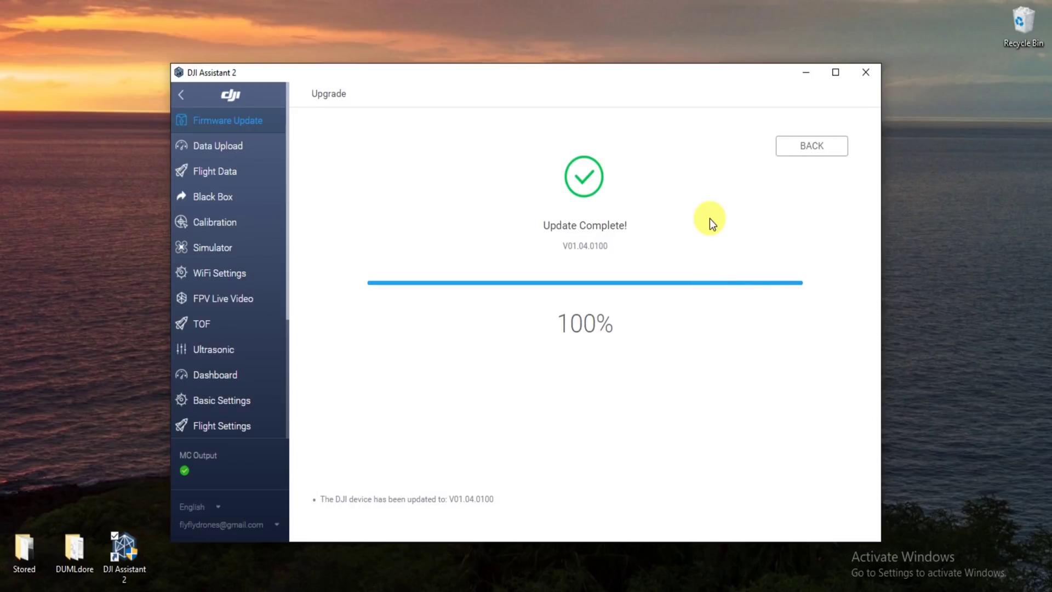
left_click(799, 146)
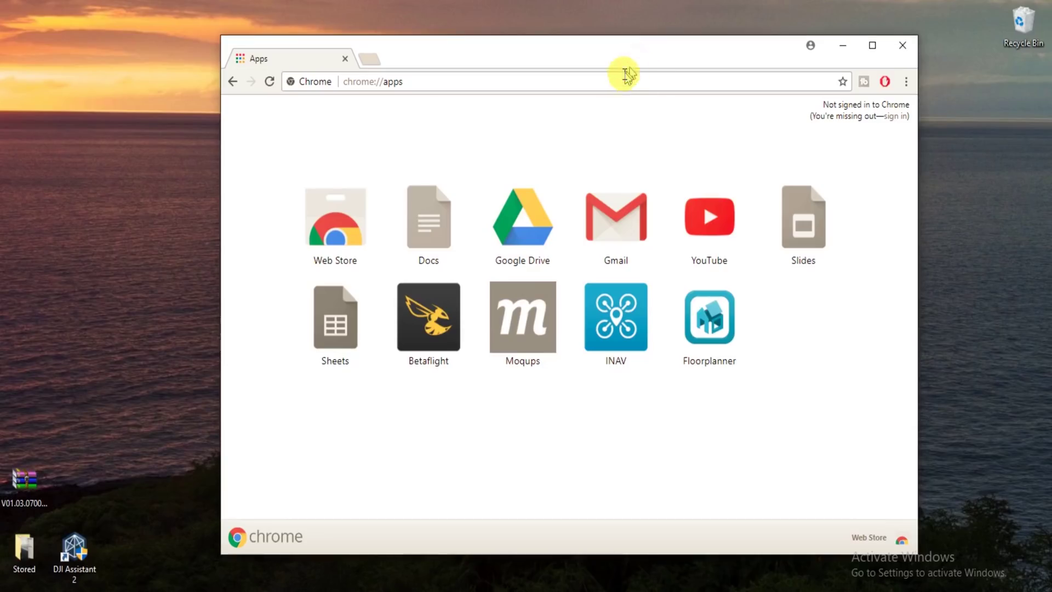
Step: Load the DUMLdore GitHub repository page from the pasted address
left_click(616, 82)
type("https://github.com/jezzab/DUMLdore")
key("Return")
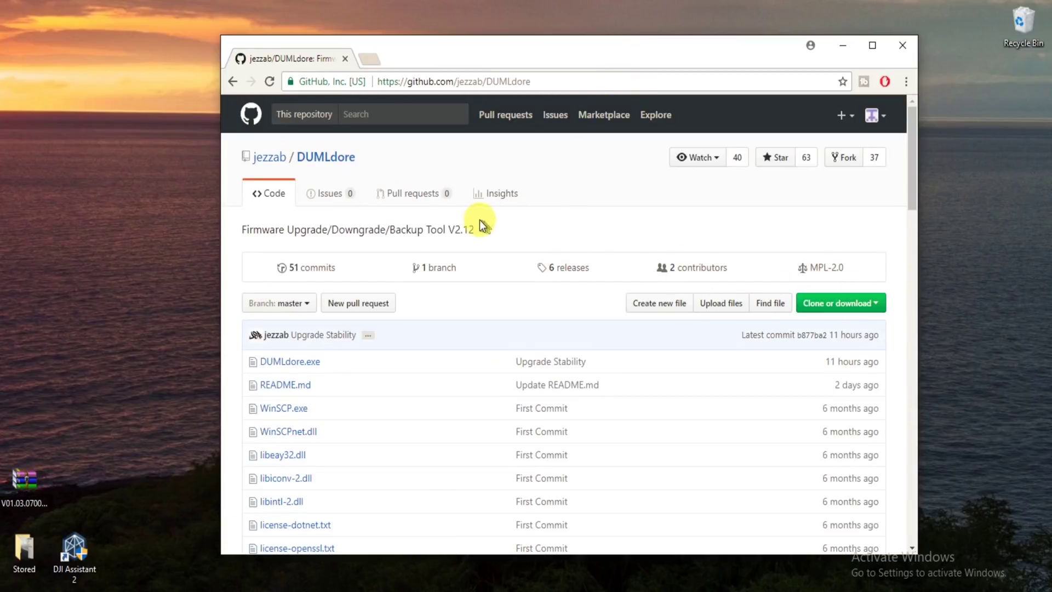
Step: Download DUMLdore as a ZIP and extract the DUMLdore-master folder onto the desktop
left_click(850, 306)
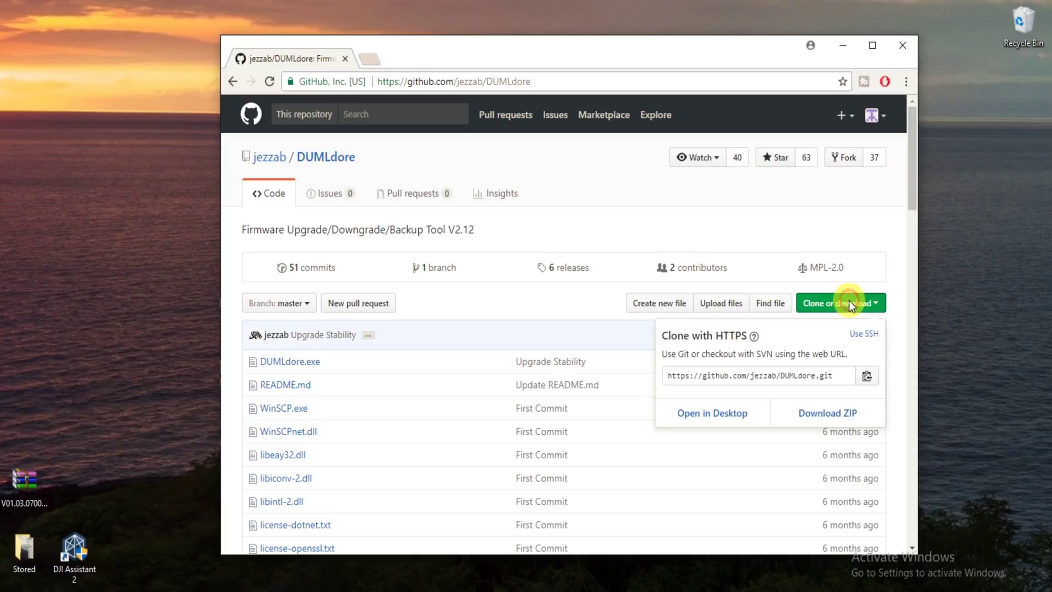
left_click(816, 419)
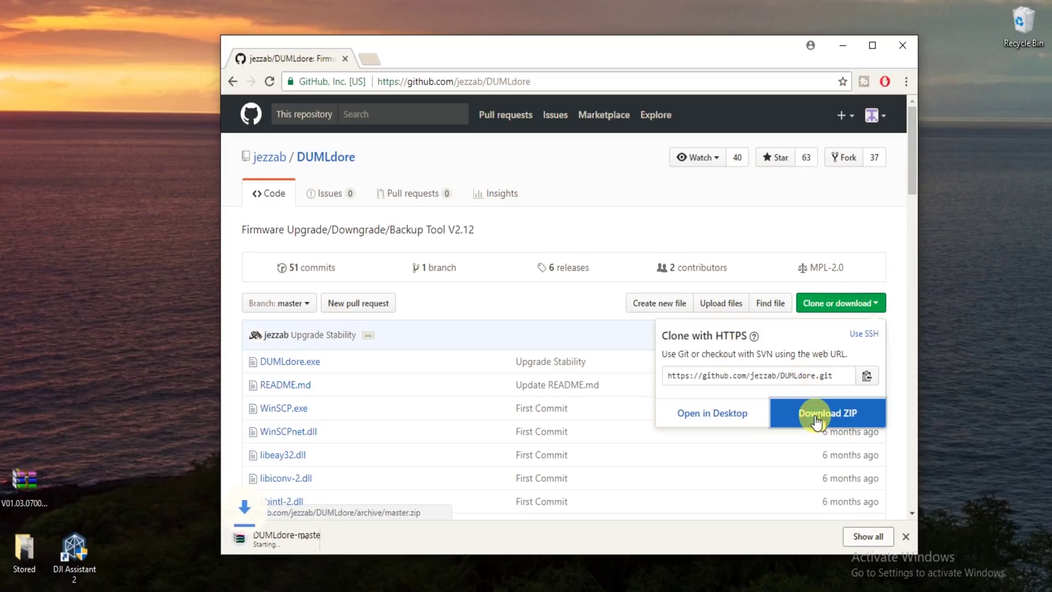
left_click(285, 539)
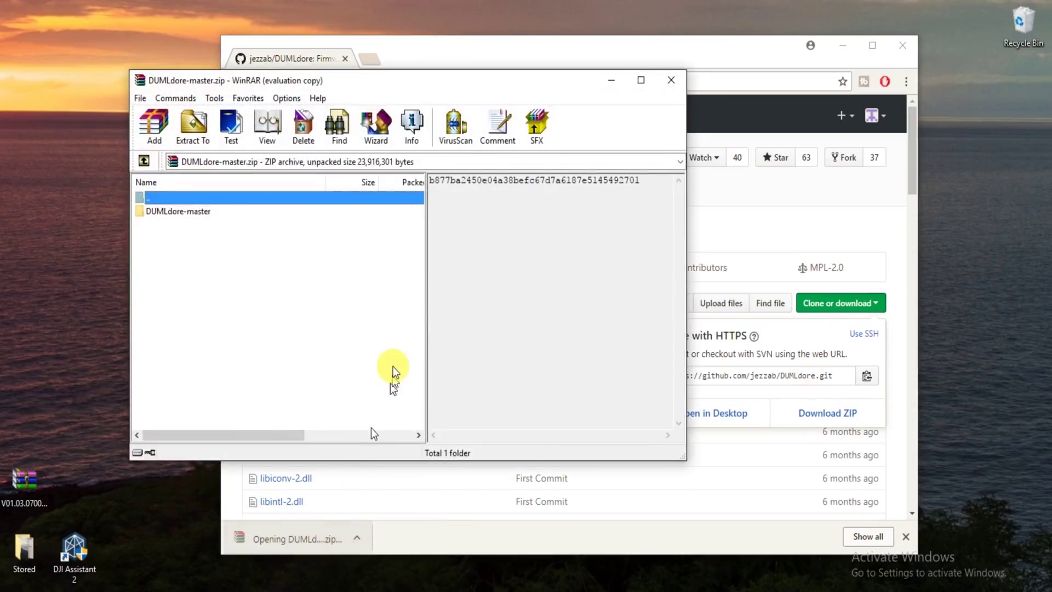
left_click_drag(156, 211, 137, 531)
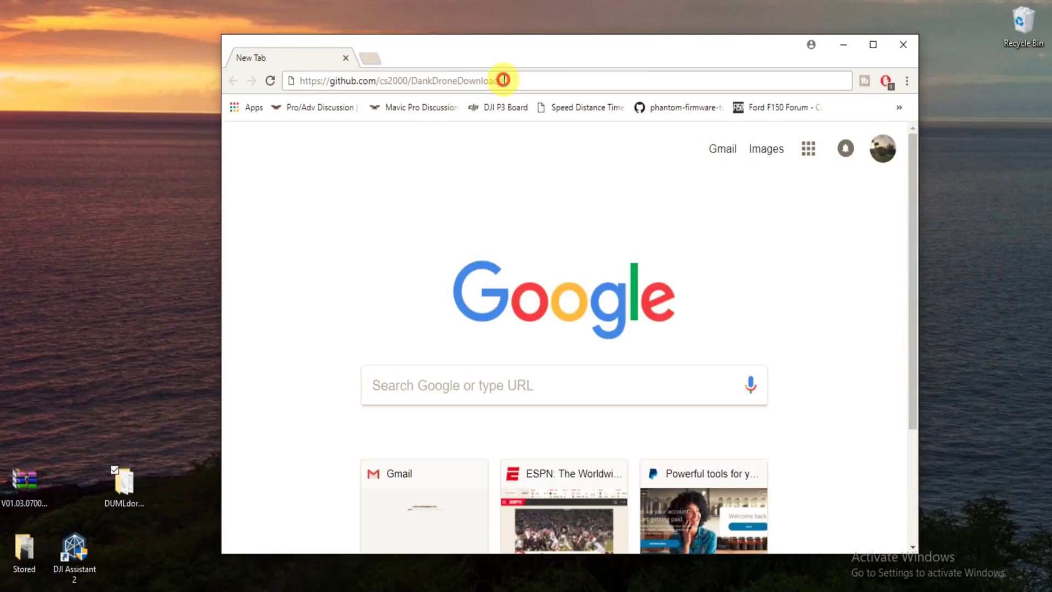
Step: Load the DankDroneDownloader GitHub repository and download it as a ZIP
left_click(502, 80)
key("Return")
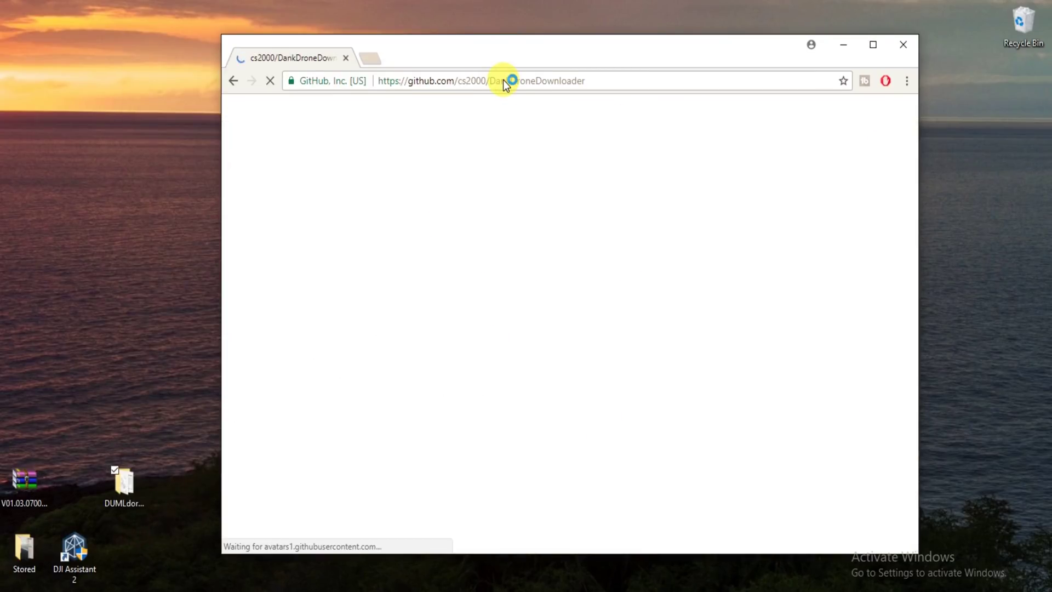
left_click(839, 316)
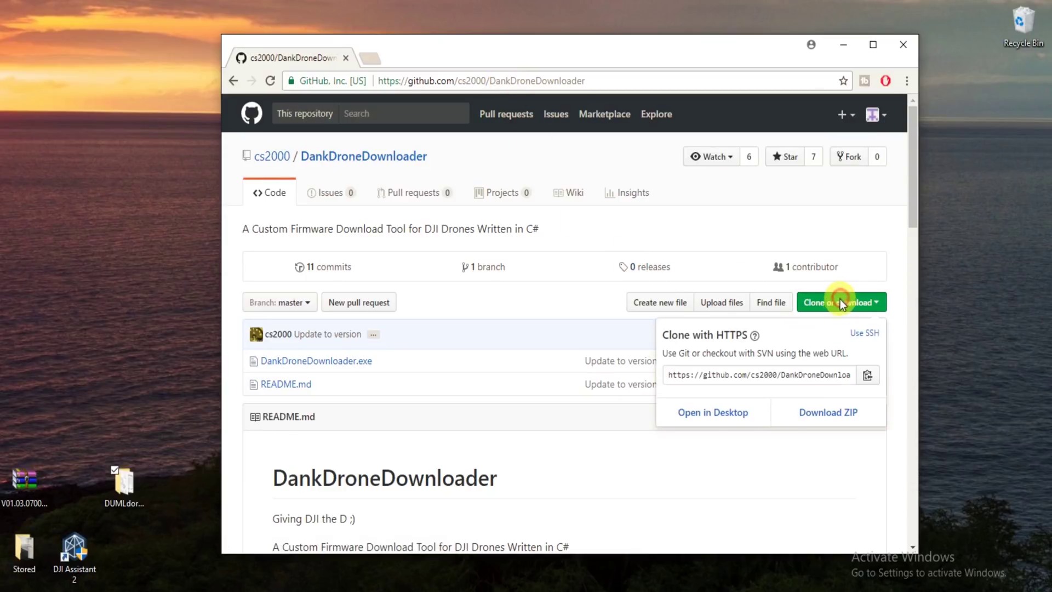
left_click(825, 412)
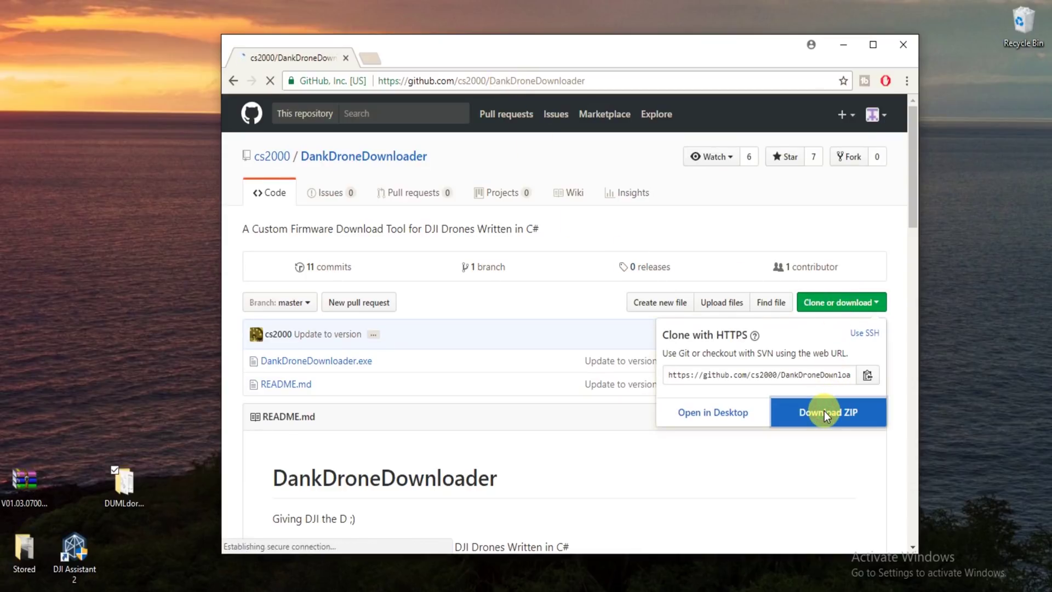
Step: Extract the DankDroneDownloader-master folder from the archive onto the desktop
left_click(361, 533)
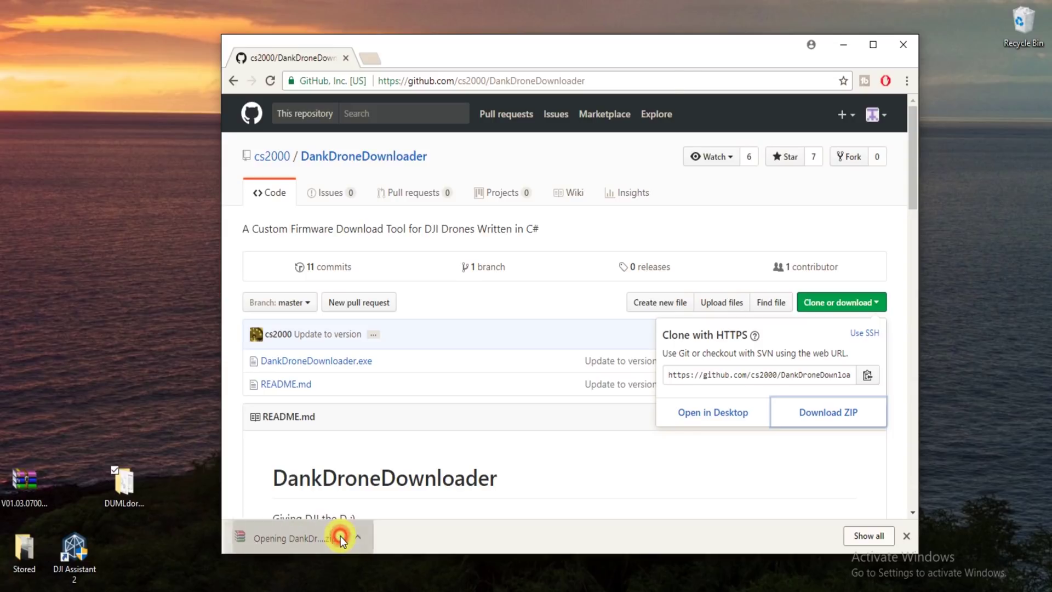
left_click(755, 84)
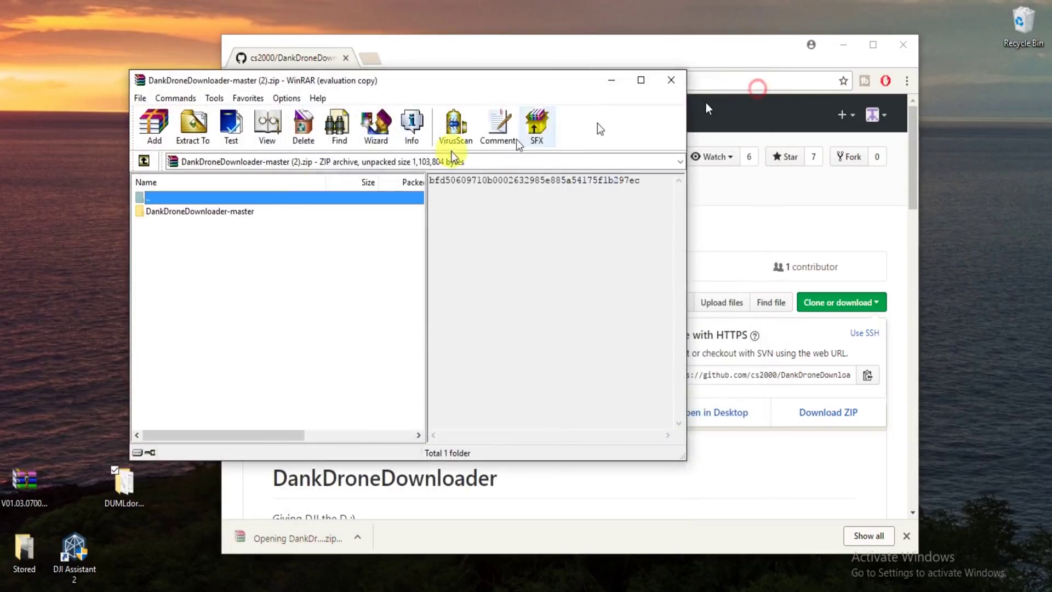
left_click_drag(206, 211, 128, 557)
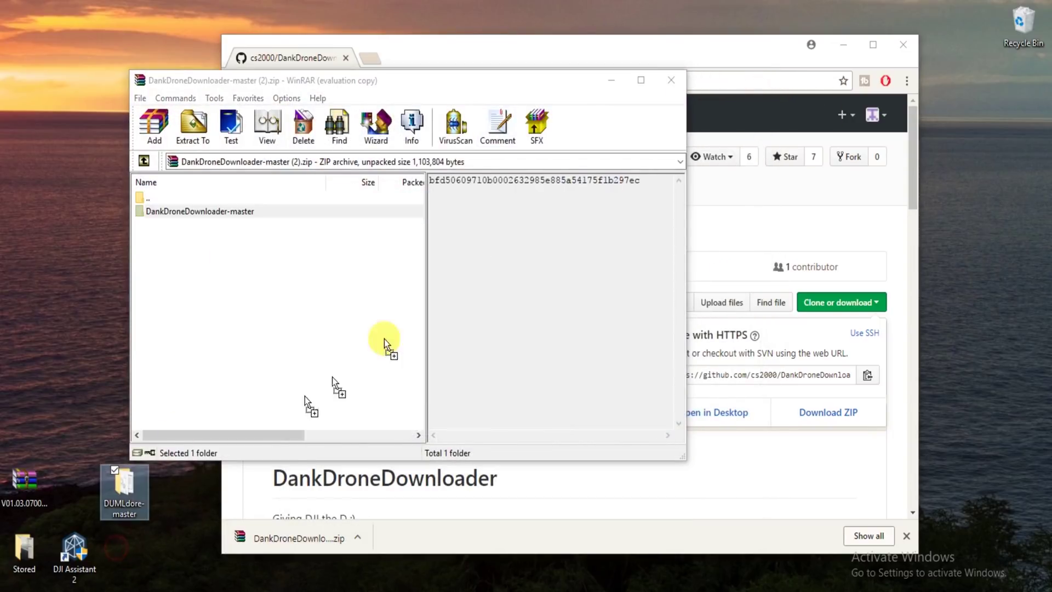
left_click(665, 81)
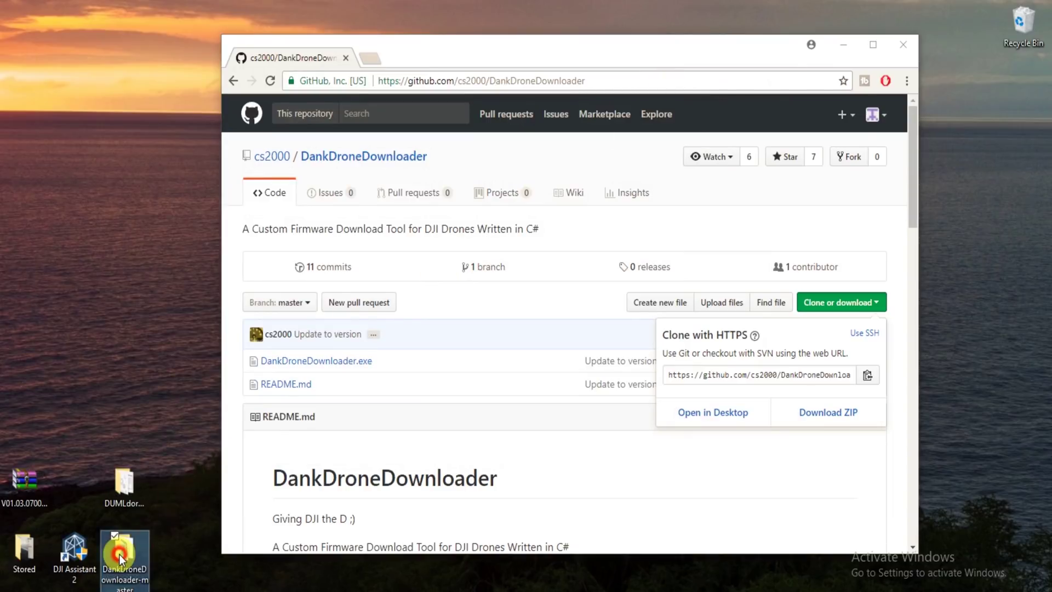
Step: Open the DankDroneDownloader-master folder and select DankDroneDownloader.exe
double_click(104, 572)
left_click(794, 58)
left_click(844, 39)
left_click(466, 272)
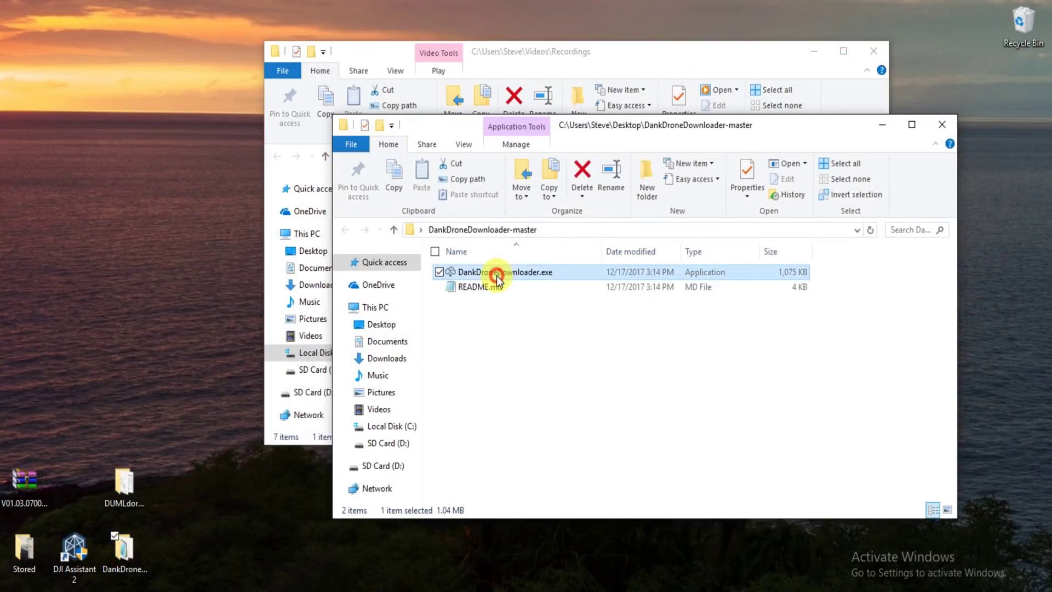
Step: Launch DankDroneDownloader and select Mavic Pro (Incl Platinum and Alpine) firmware 01.03.0700
left_click(872, 51)
double_click(516, 273)
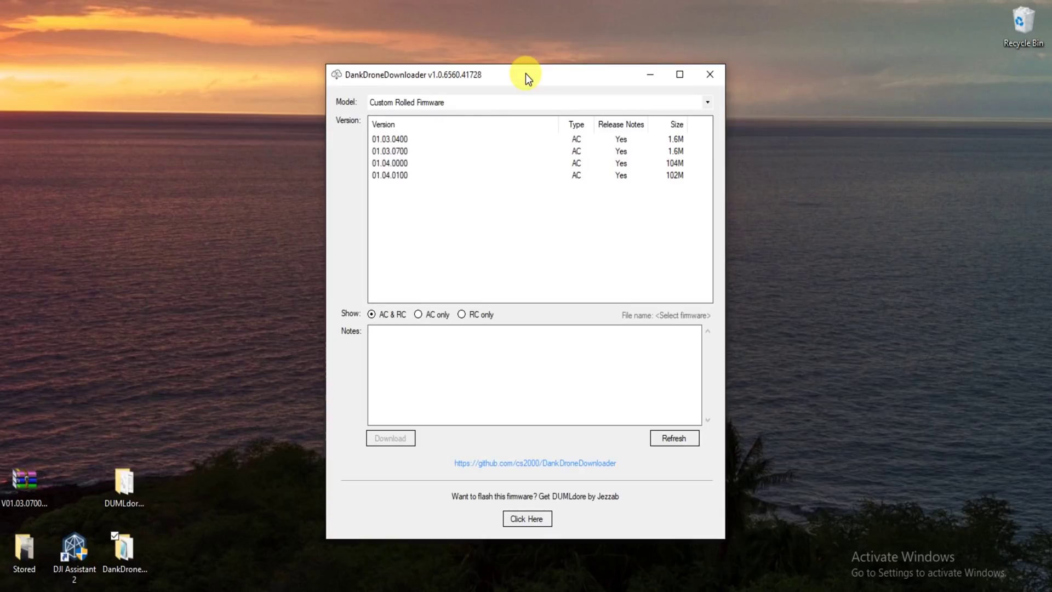
left_click(461, 103)
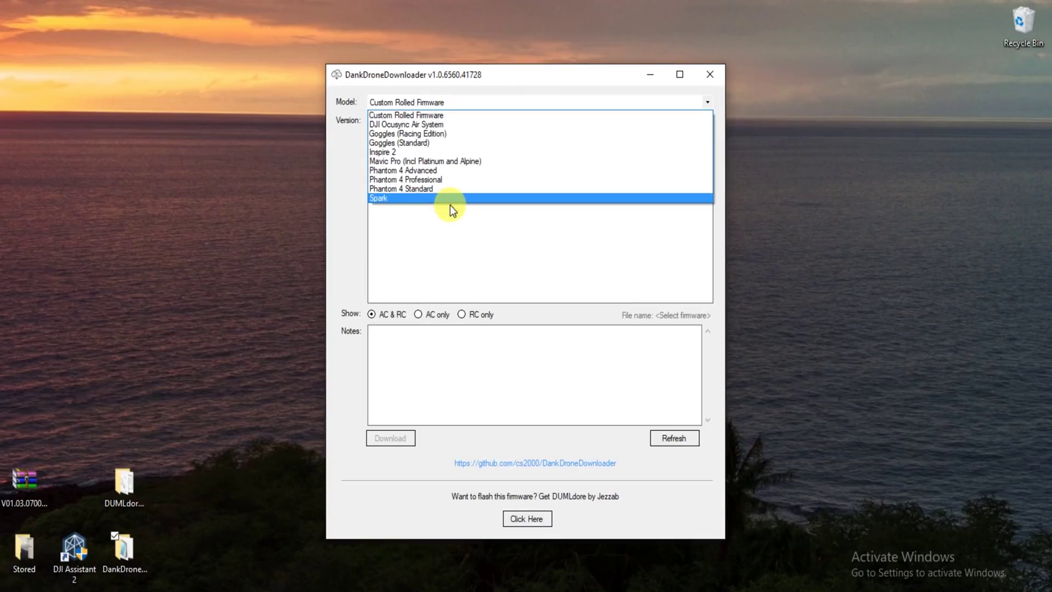
left_click(440, 159)
left_click(400, 200)
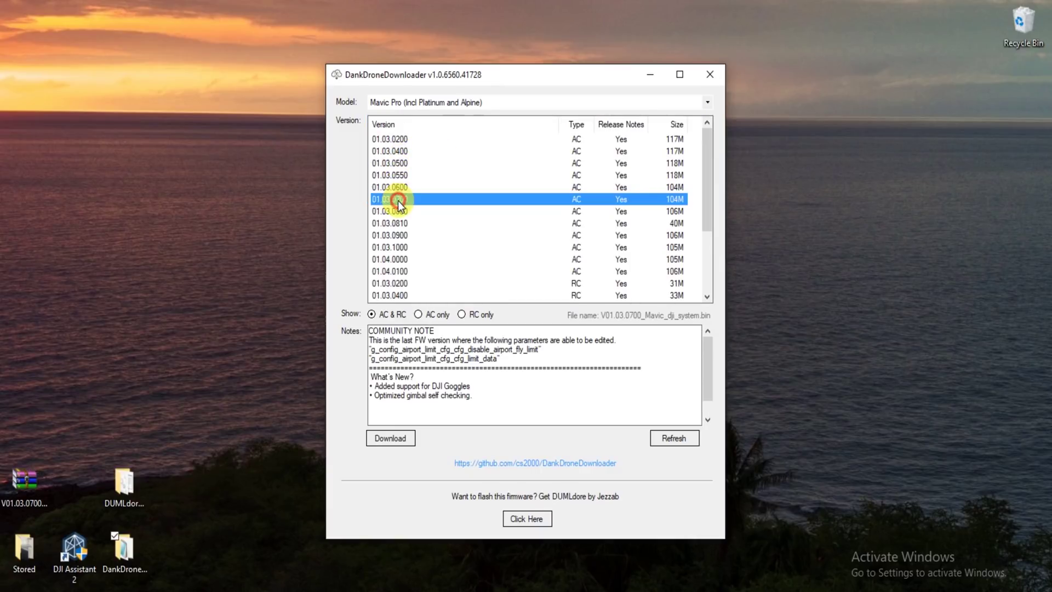
Step: Download the 01.03.0700 firmware into the desktop DUMLdore-master folder and close the downloader
left_click(391, 437)
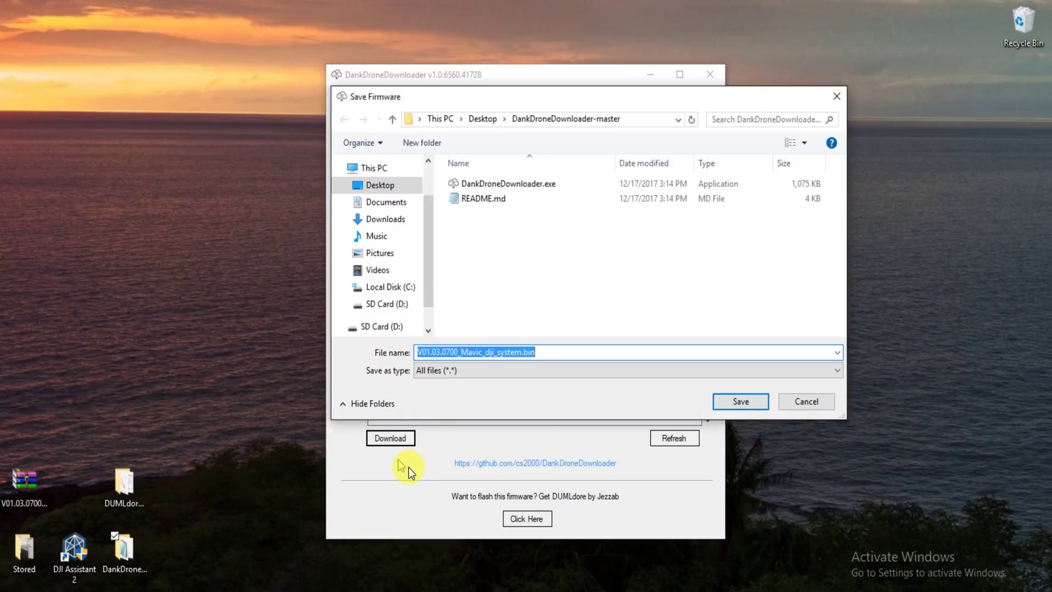
left_click(378, 186)
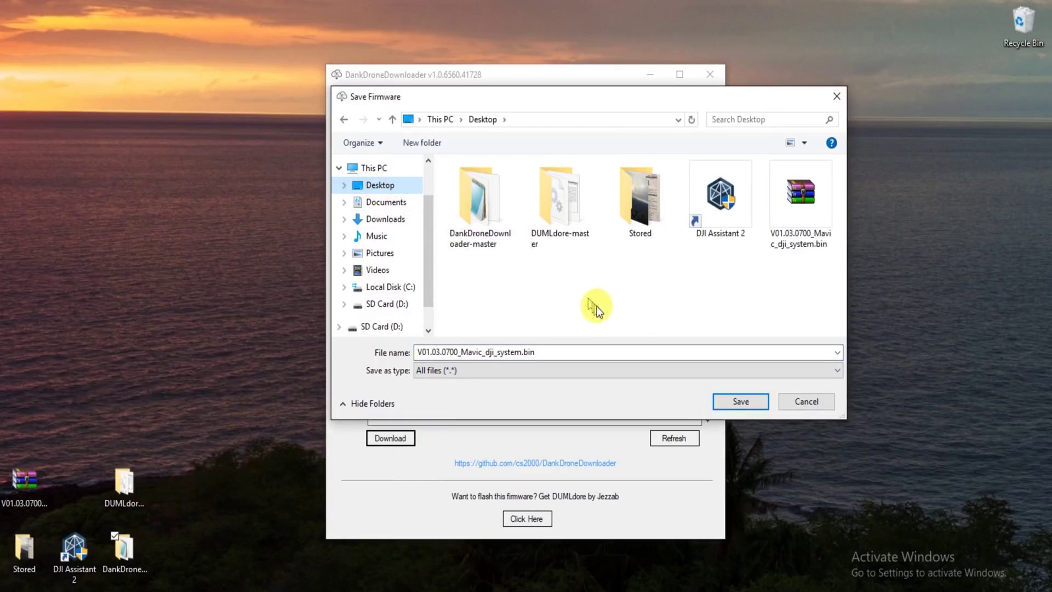
double_click(569, 209)
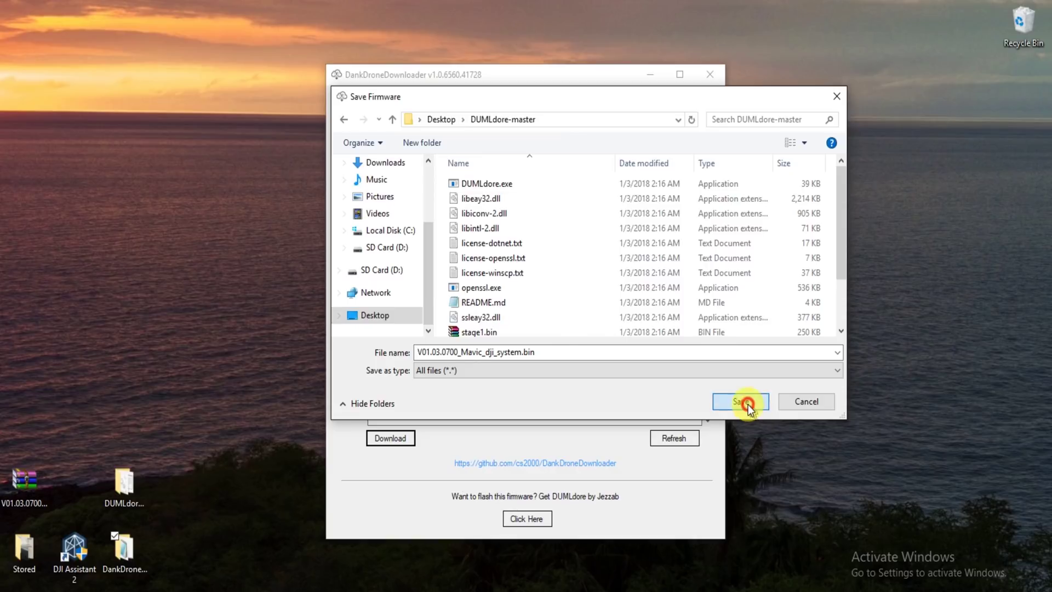
left_click(748, 404)
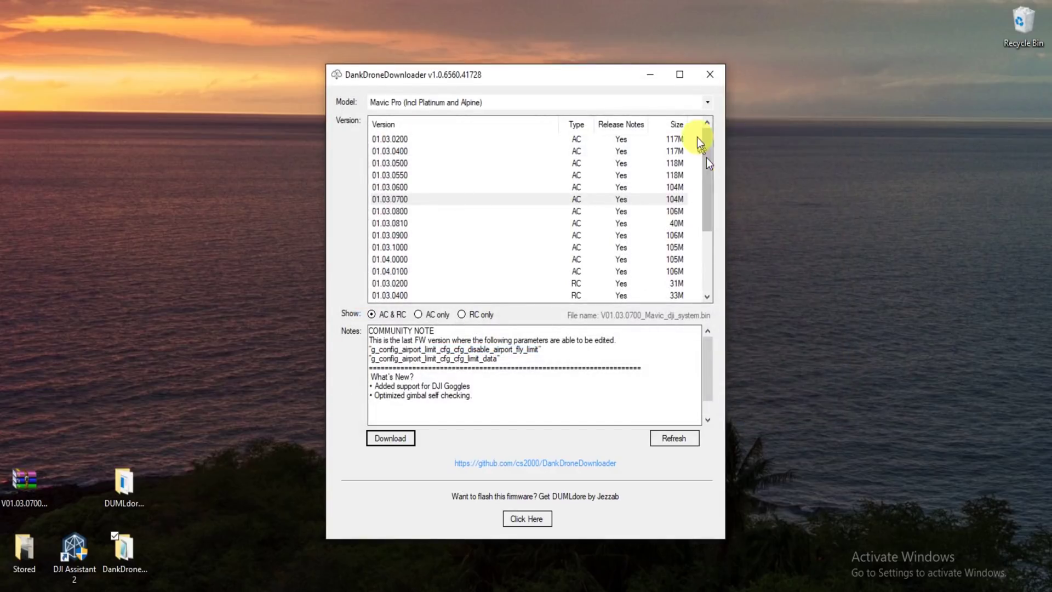
left_click(707, 74)
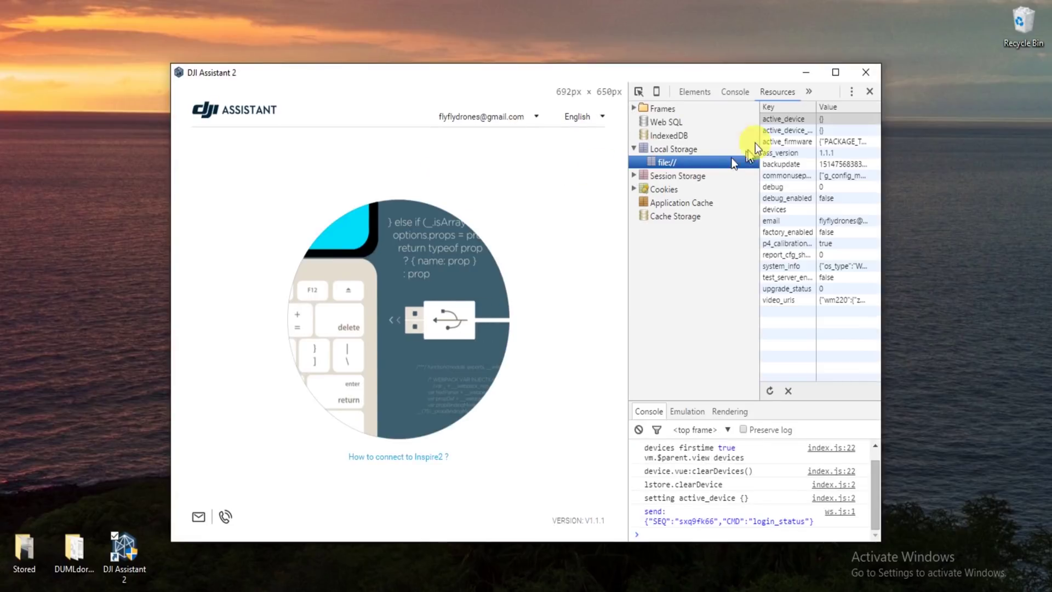
Step: Dismiss developer tools and open the Mavic Pro, confirming current firmware V01.04.0100
left_click(866, 94)
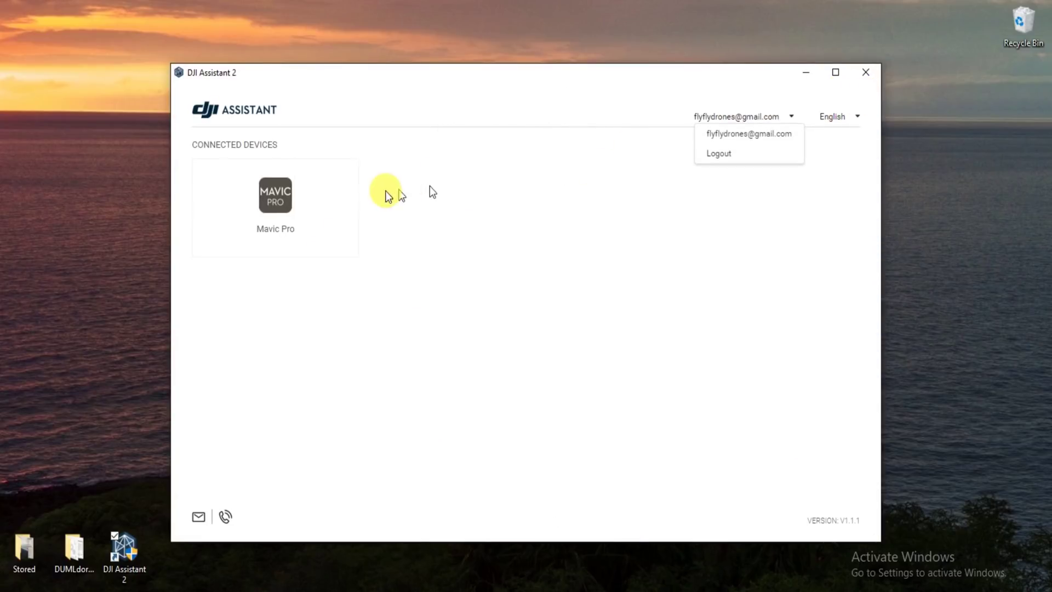
left_click(286, 207)
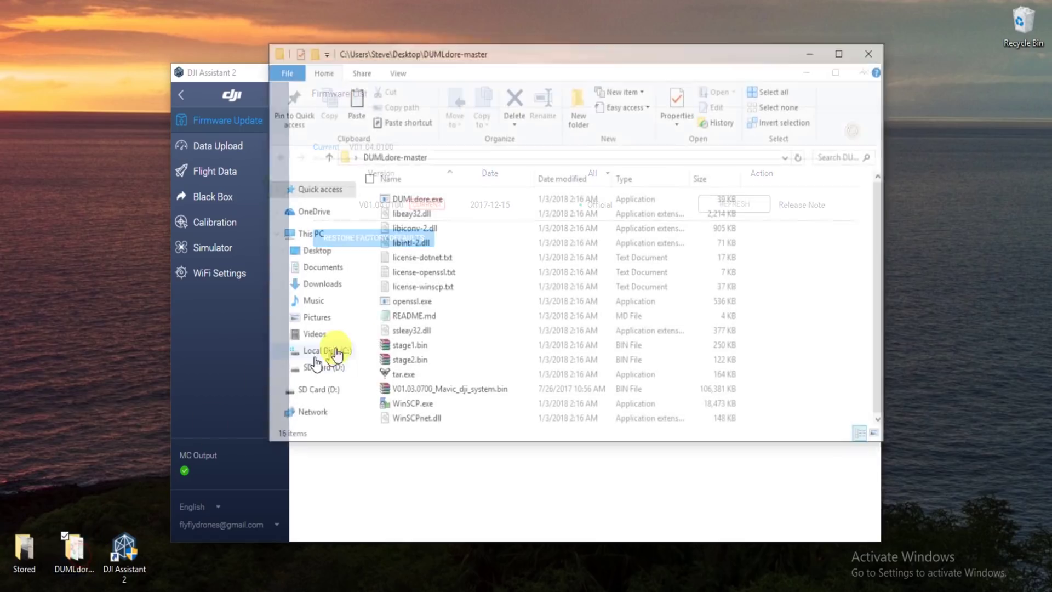
Step: Launch DUMLdore and load V01.03.0700_Mavic_dji_system.bin as the aircraft firmware
double_click(421, 200)
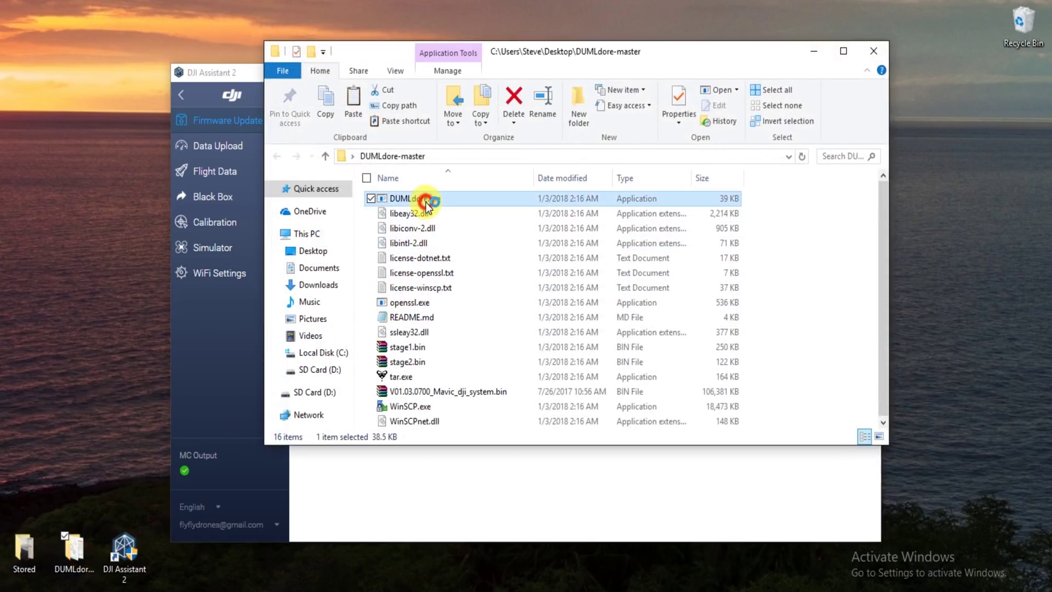
left_click(873, 51)
left_click(525, 292)
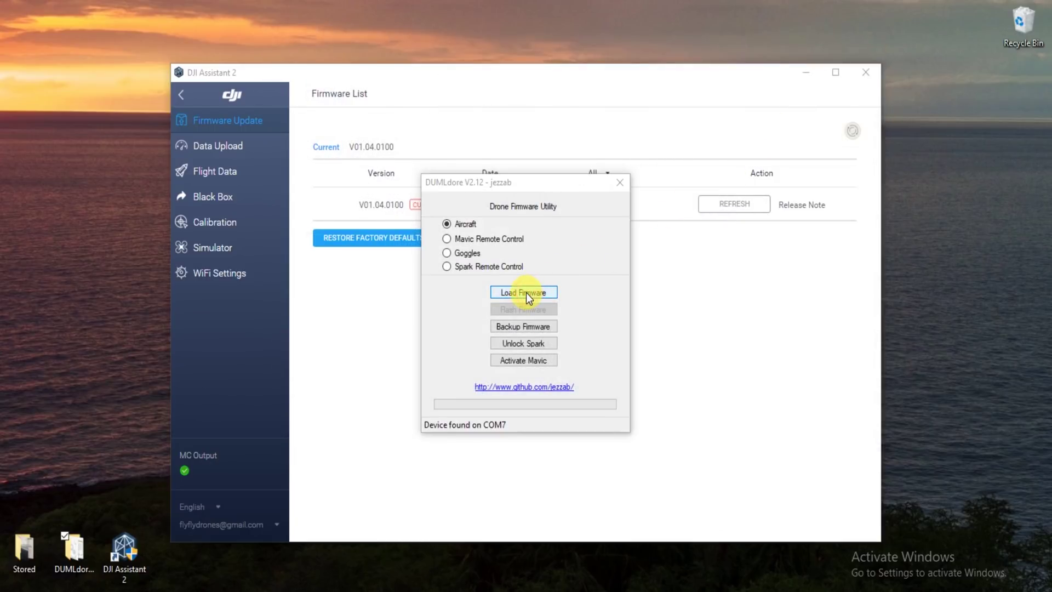
double_click(526, 293)
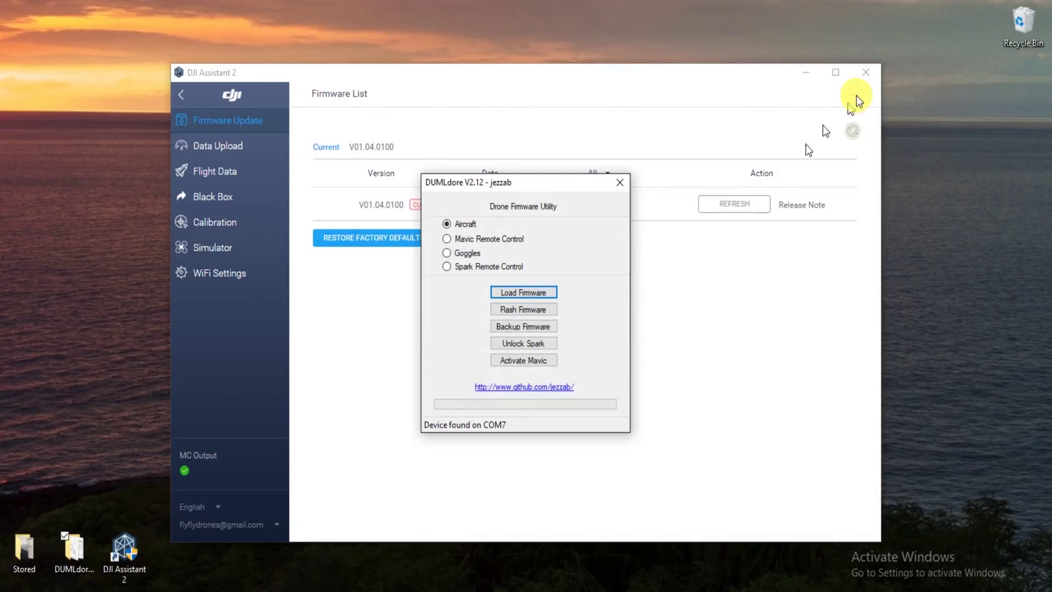
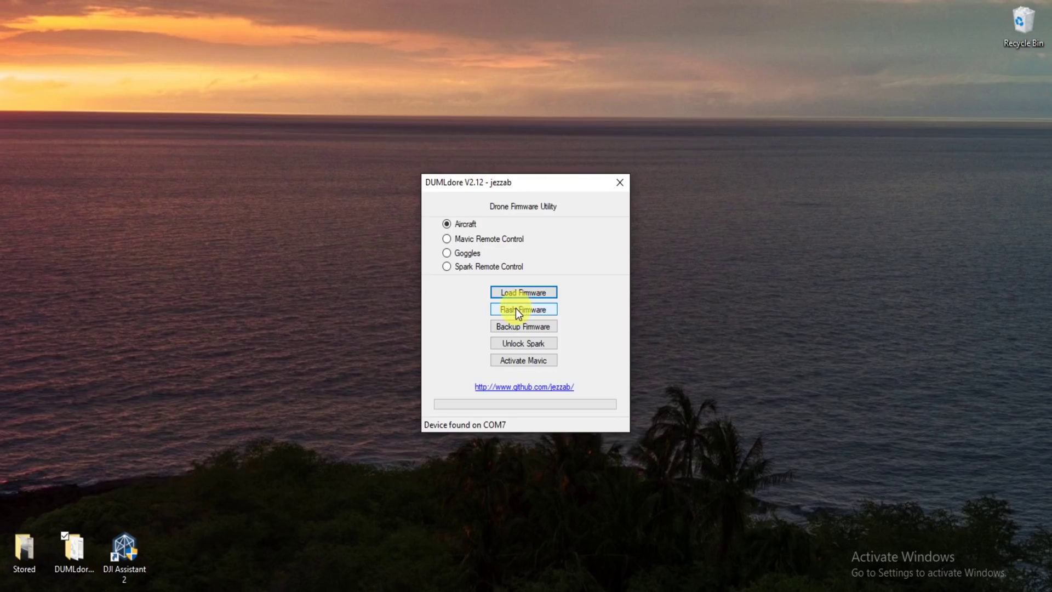
Step: Start the firmware flash with the anti-rollback defeat accepted until it reports Anti-Rollback defeated
left_click(516, 309)
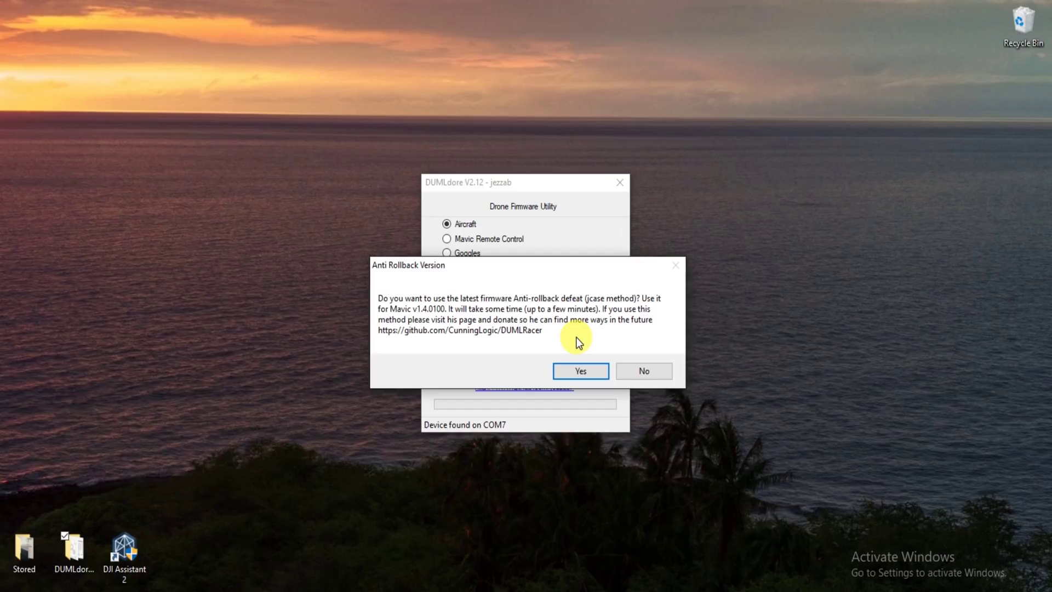
left_click(573, 374)
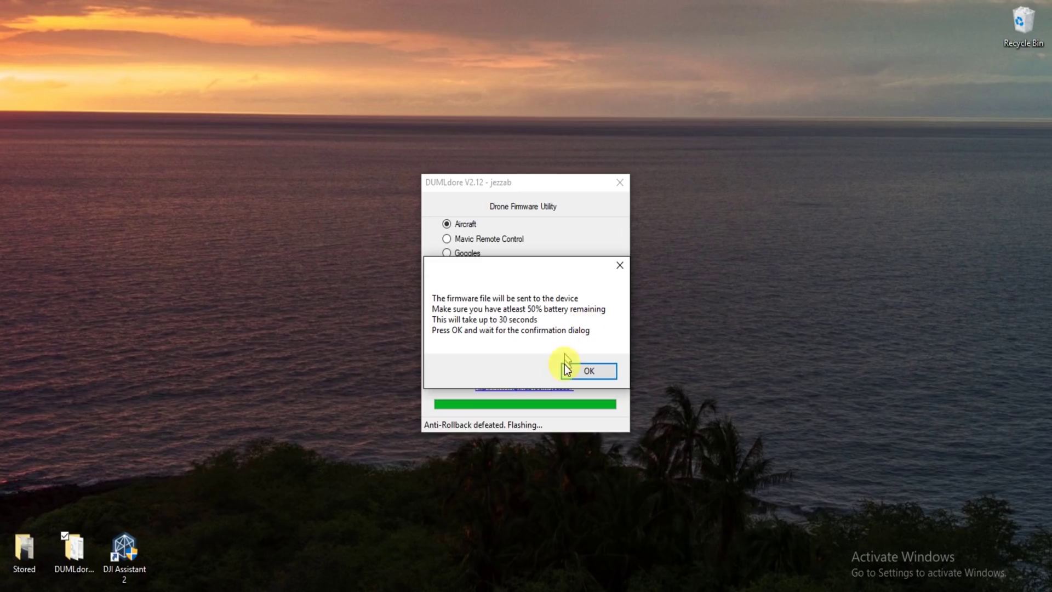
Step: Send the firmware to the Mavic, acknowledge the upgrade has begun, and close DUMLdore
left_click(583, 369)
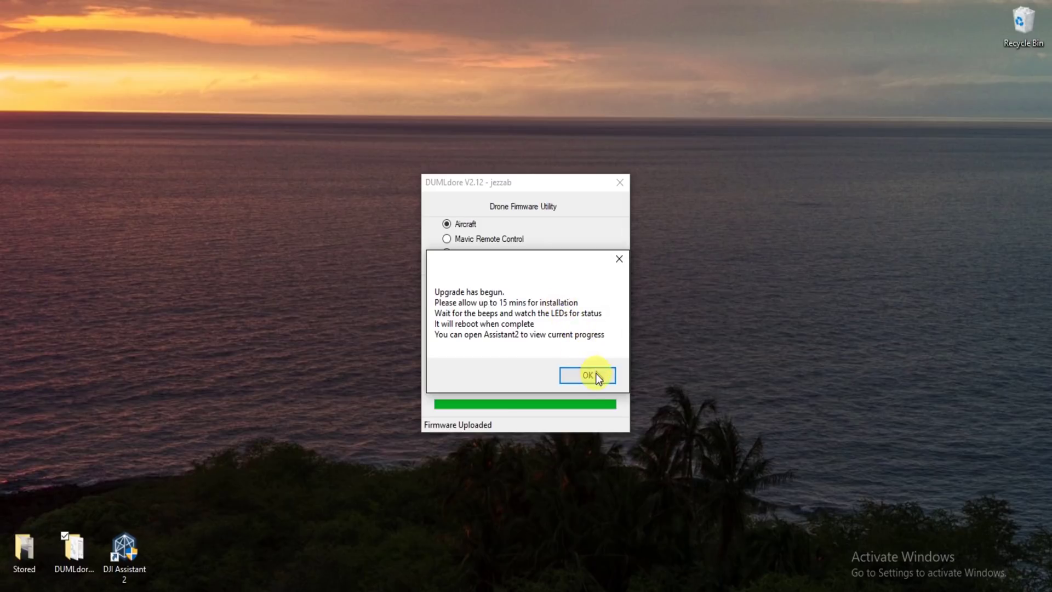
left_click(595, 376)
left_click(620, 183)
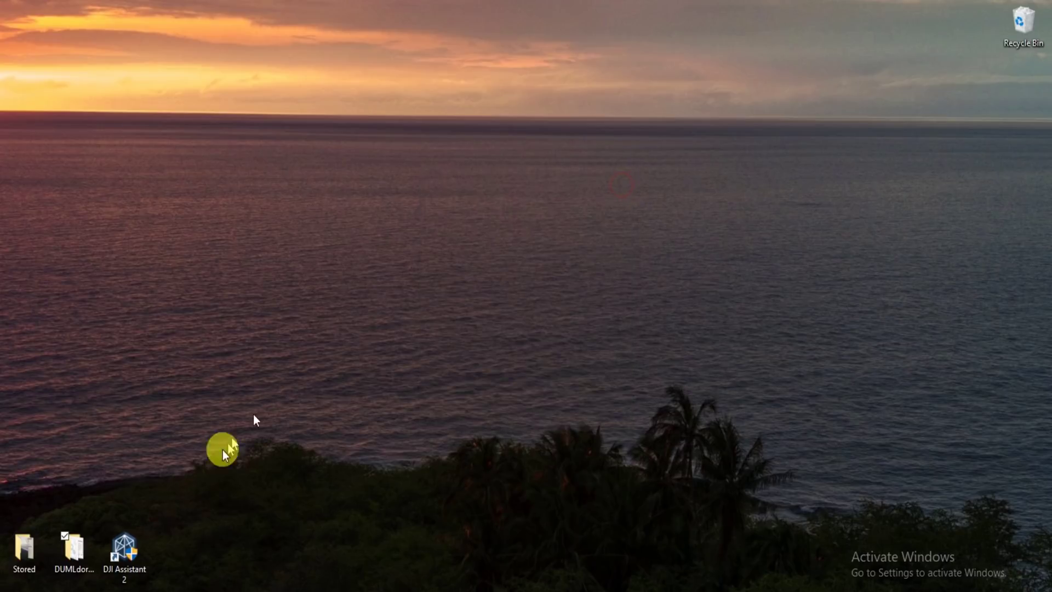
Step: Launch DJI Assistant 2 and reopen the Mavic Pro page, showing firmware V01.04.0100 still needing an update
double_click(147, 543)
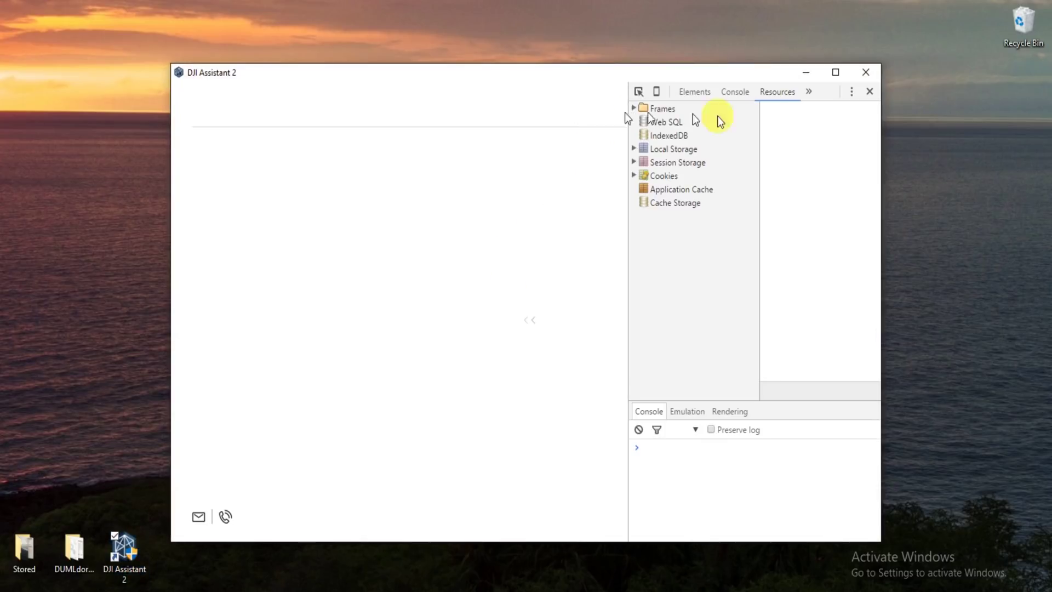
left_click(868, 93)
left_click(758, 119)
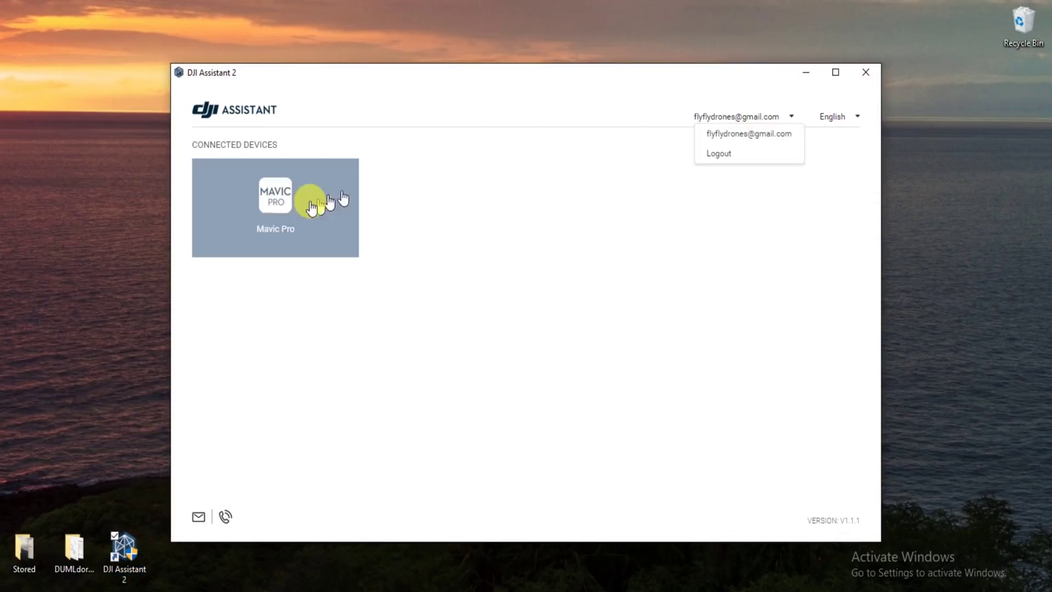
left_click(269, 211)
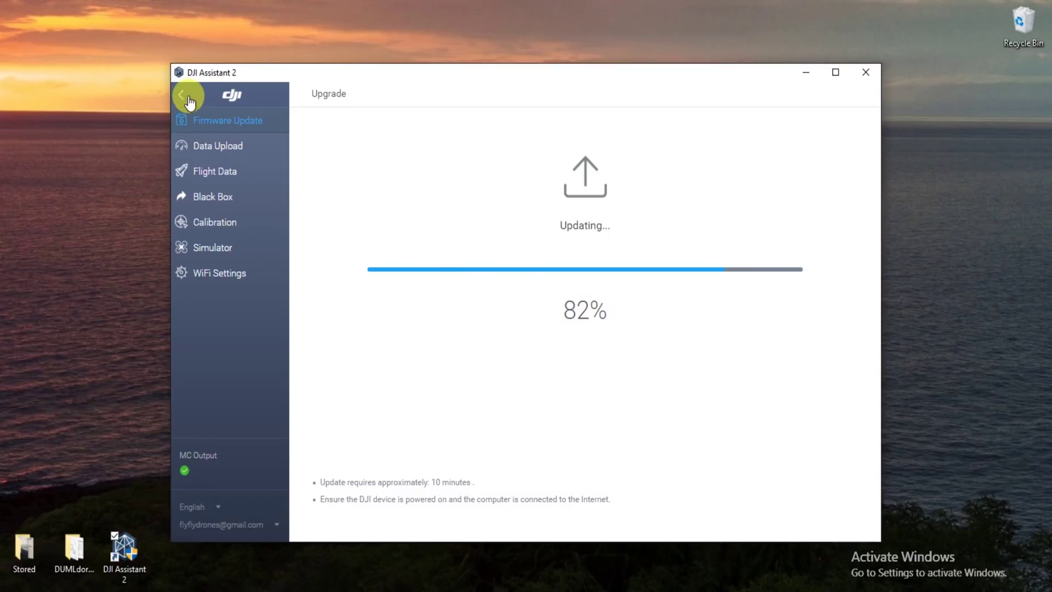
left_click(181, 95)
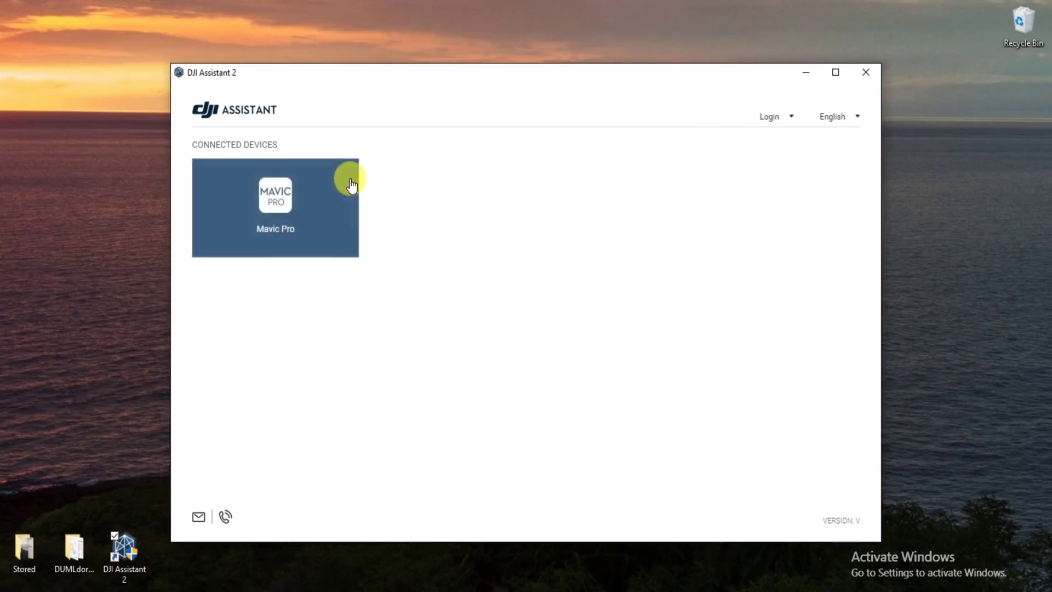
left_click(278, 200)
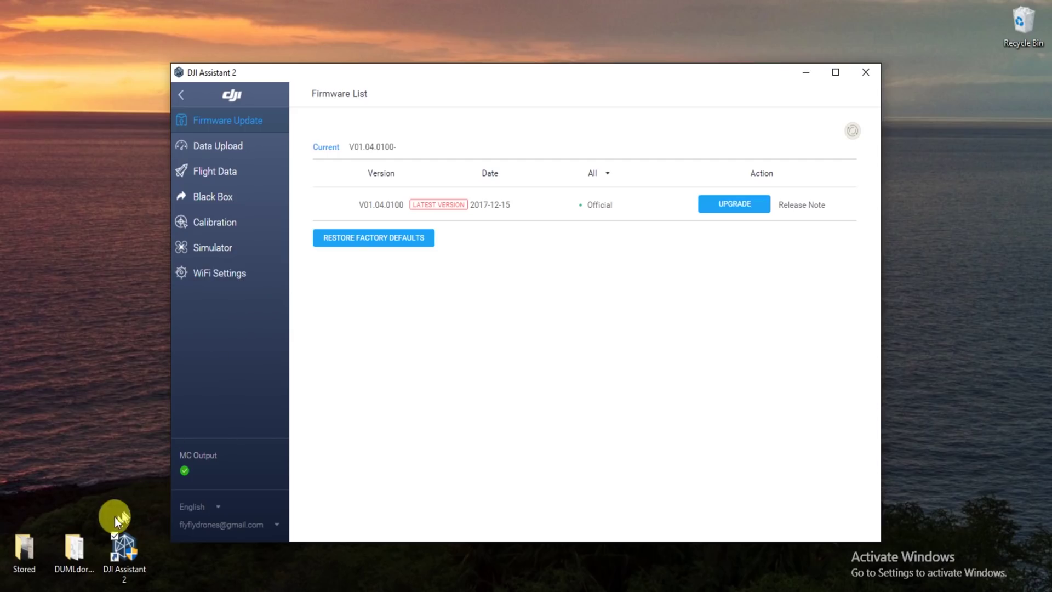
Step: Relaunch DUMLdore.exe from the DUMLdore-master folder
double_click(76, 548)
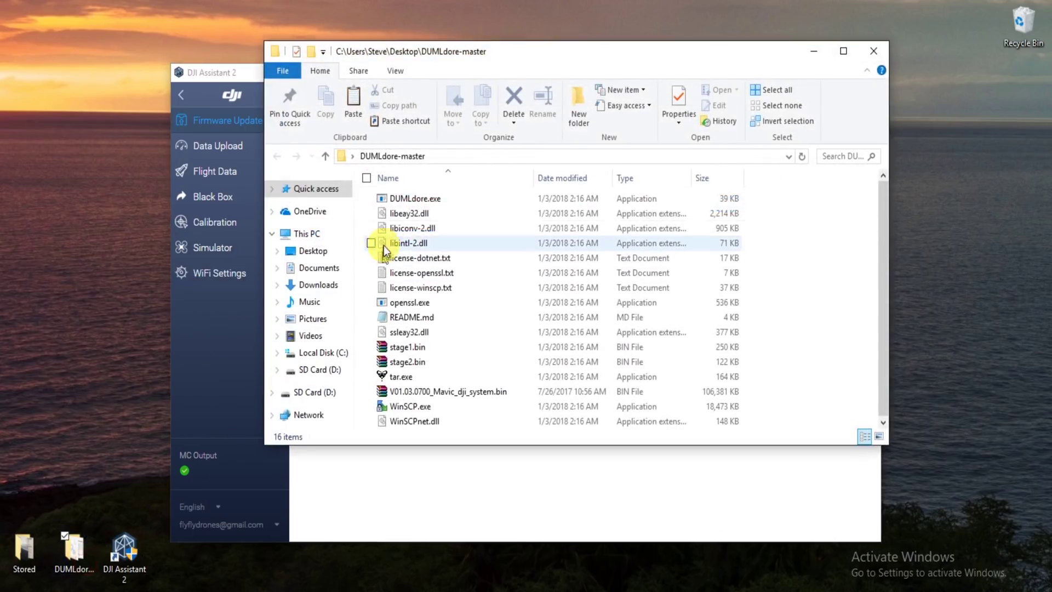
double_click(405, 199)
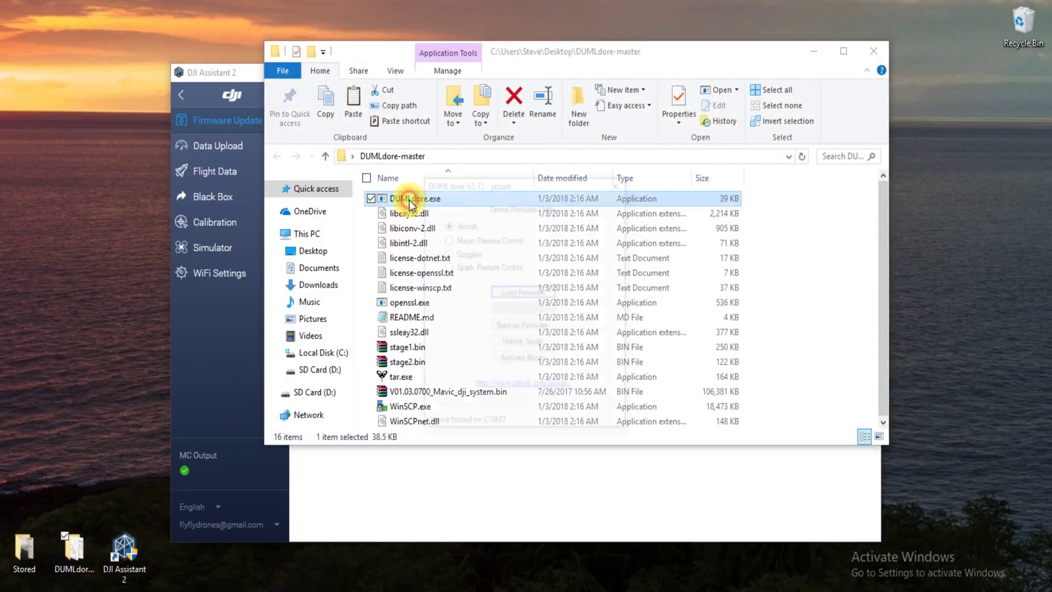
left_click(872, 50)
Step: Load the firmware .bin file into DUMLdore and quit DJI Assistant 2
left_click(530, 291)
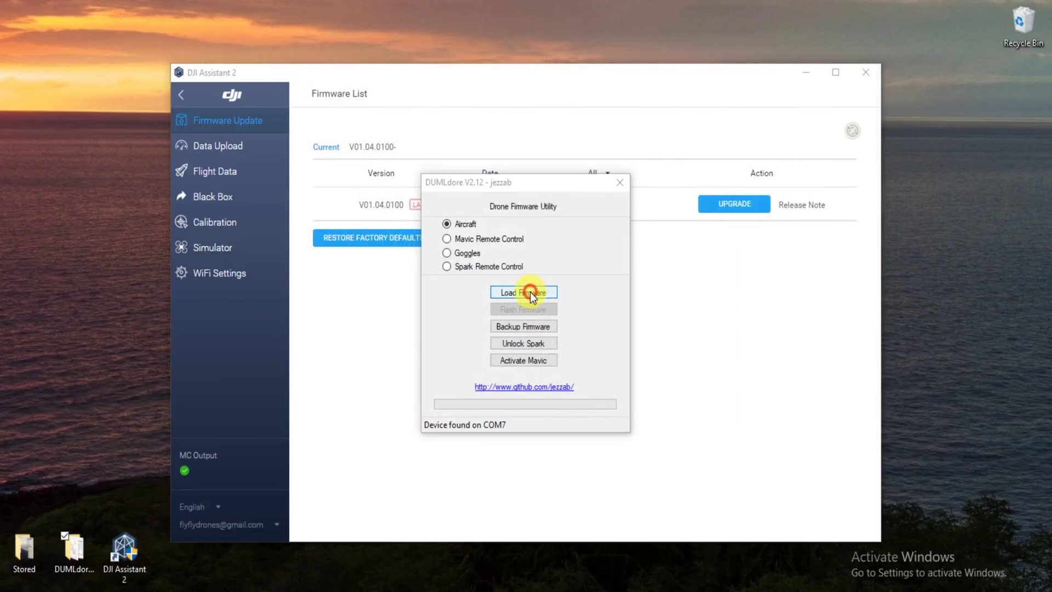
double_click(576, 223)
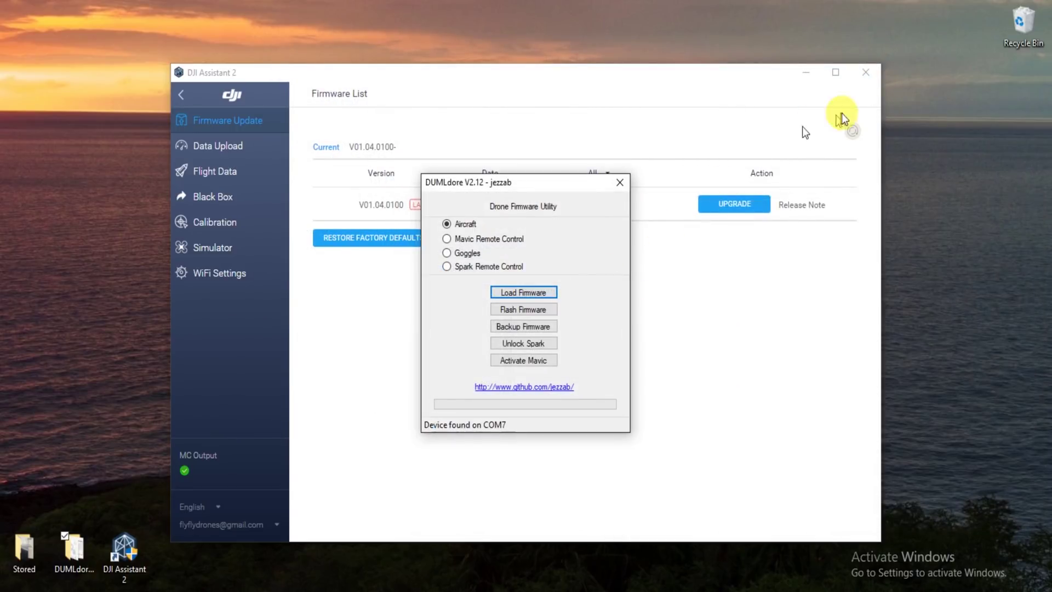
left_click(864, 71)
left_click(559, 310)
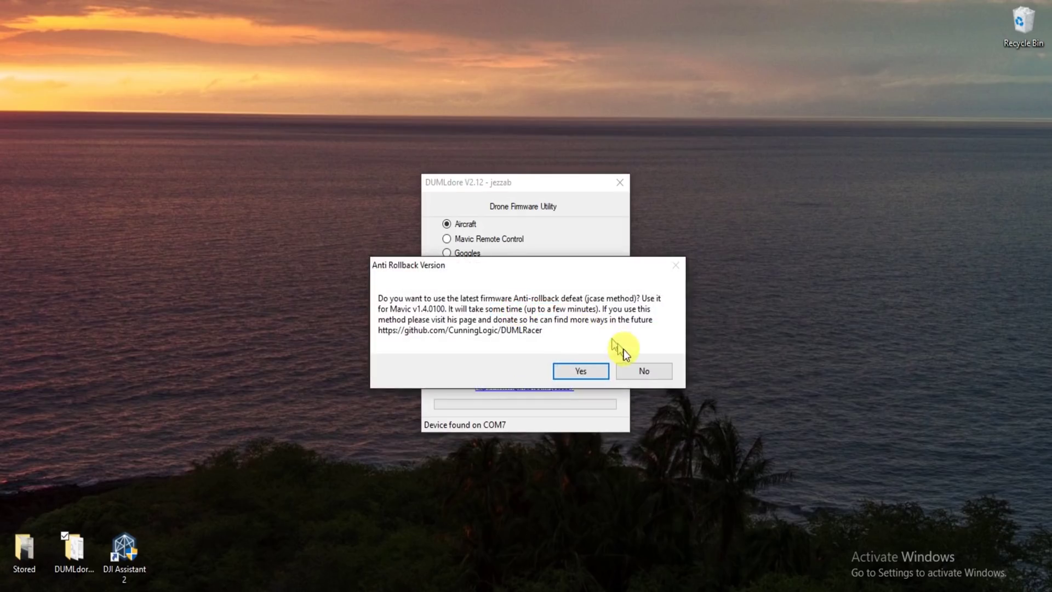
Step: Decline the anti-rollback defeat, send the firmware until Firmware Uploaded, then close DUMLdore
left_click(644, 372)
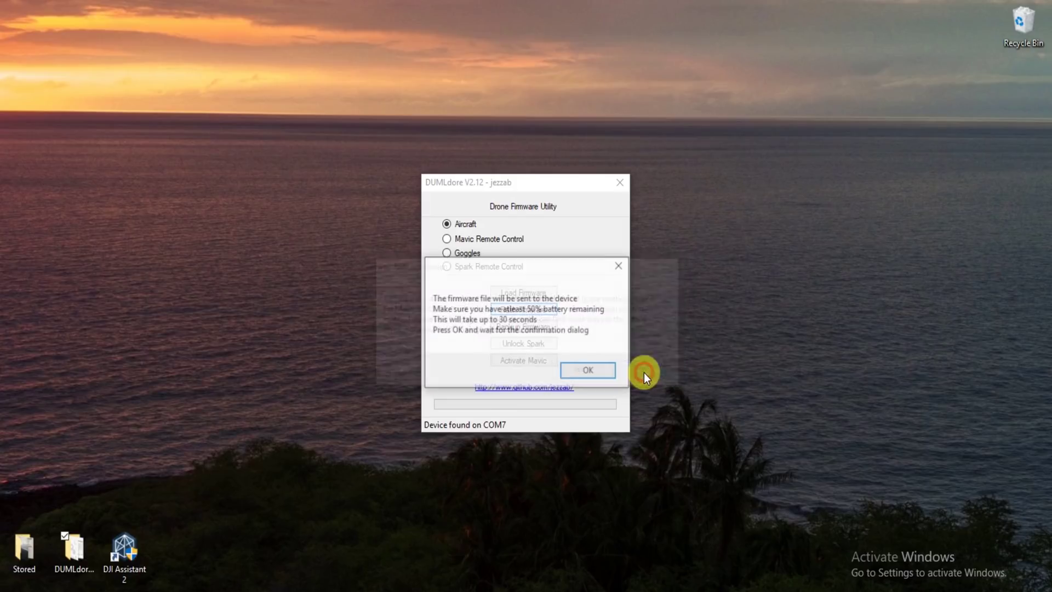
left_click(585, 372)
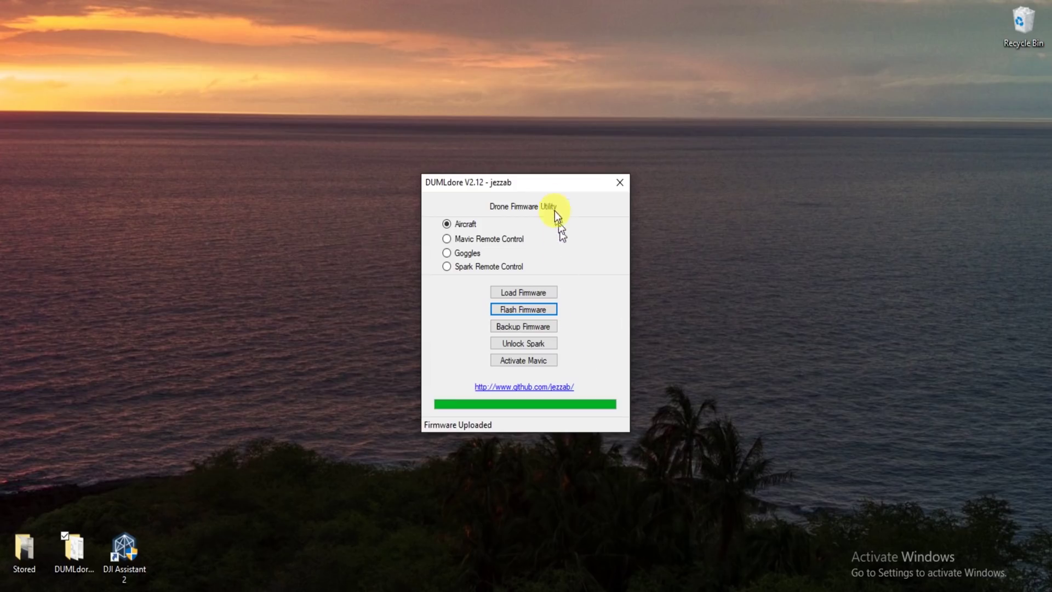
left_click(615, 181)
Step: Relaunch DJI Assistant 2 and open the Mavic Pro's firmware page to follow the update
double_click(122, 550)
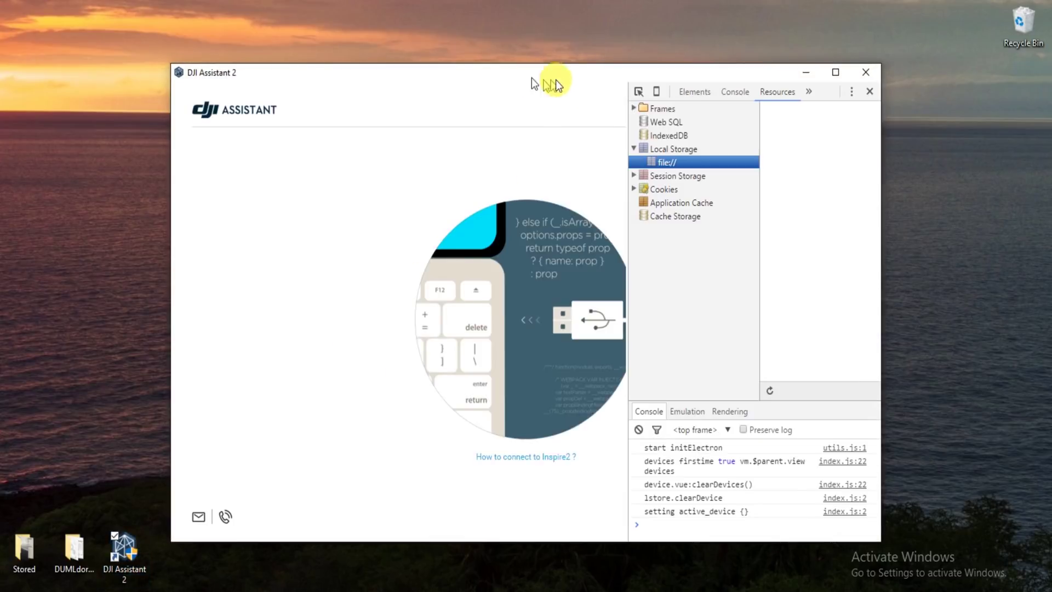
left_click(868, 92)
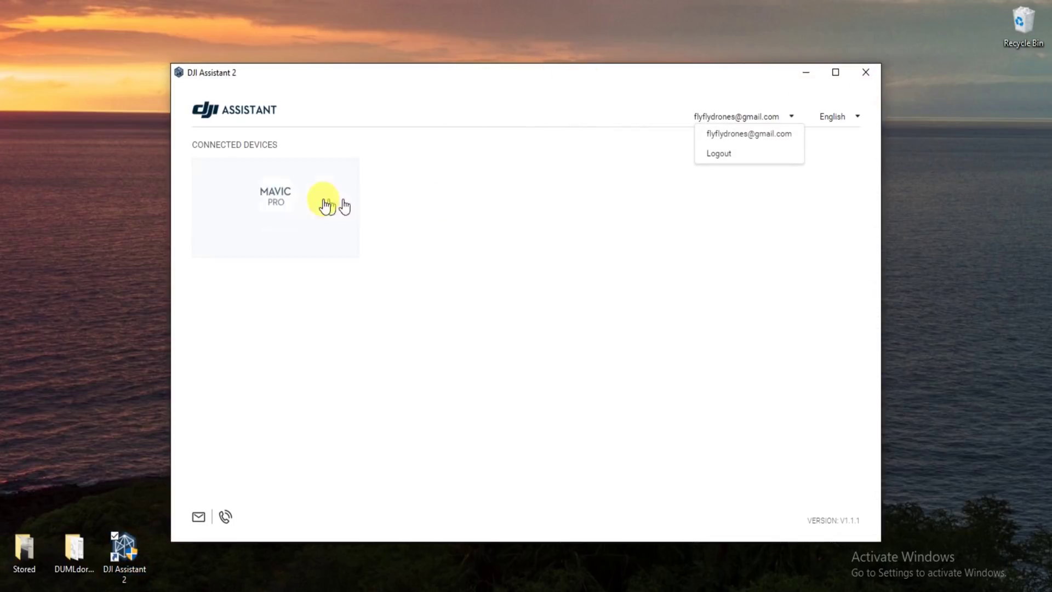
left_click(290, 204)
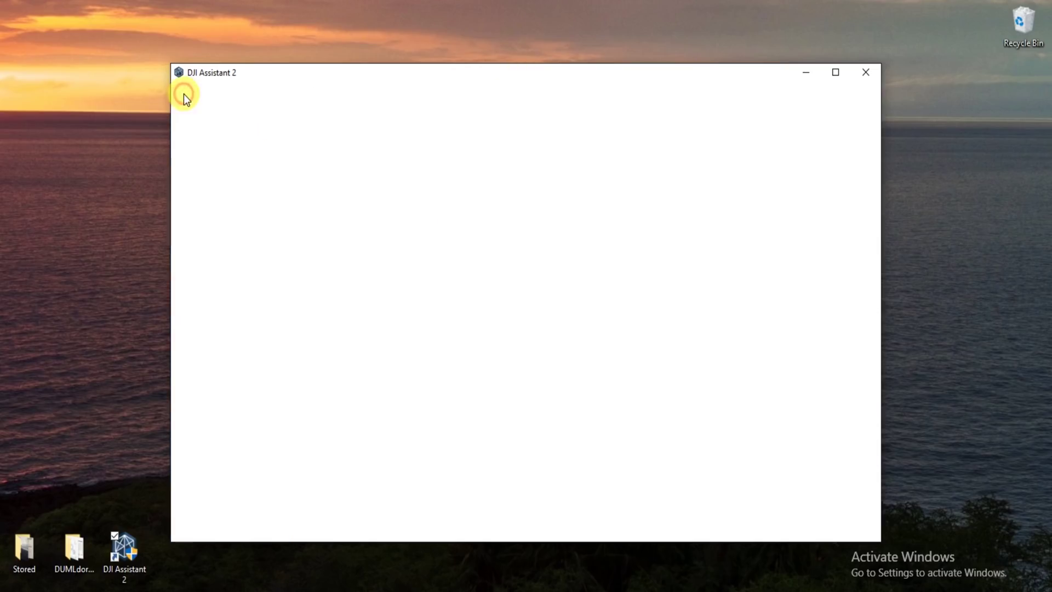
left_click(303, 203)
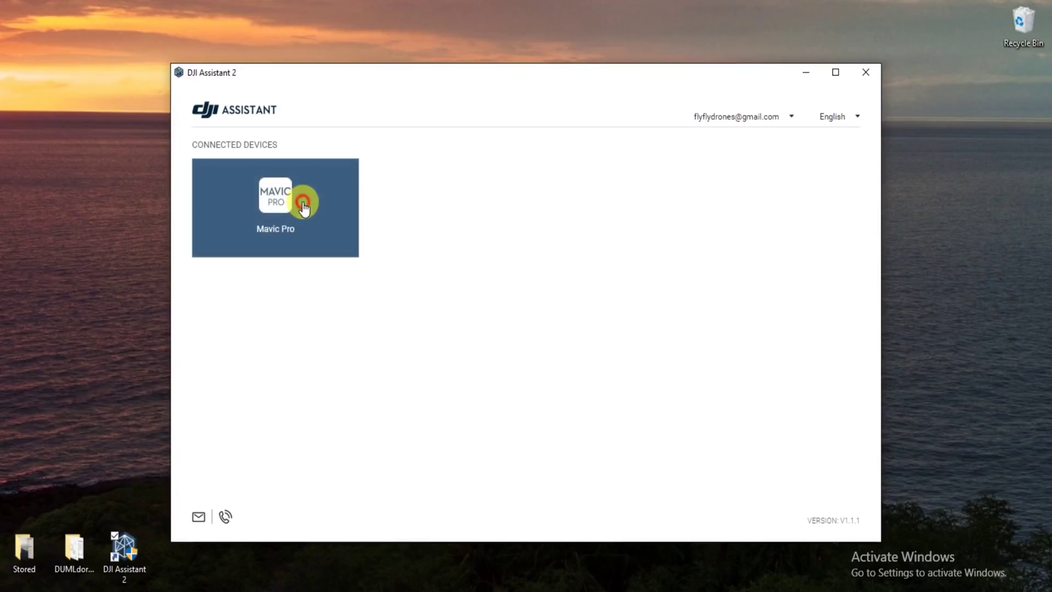